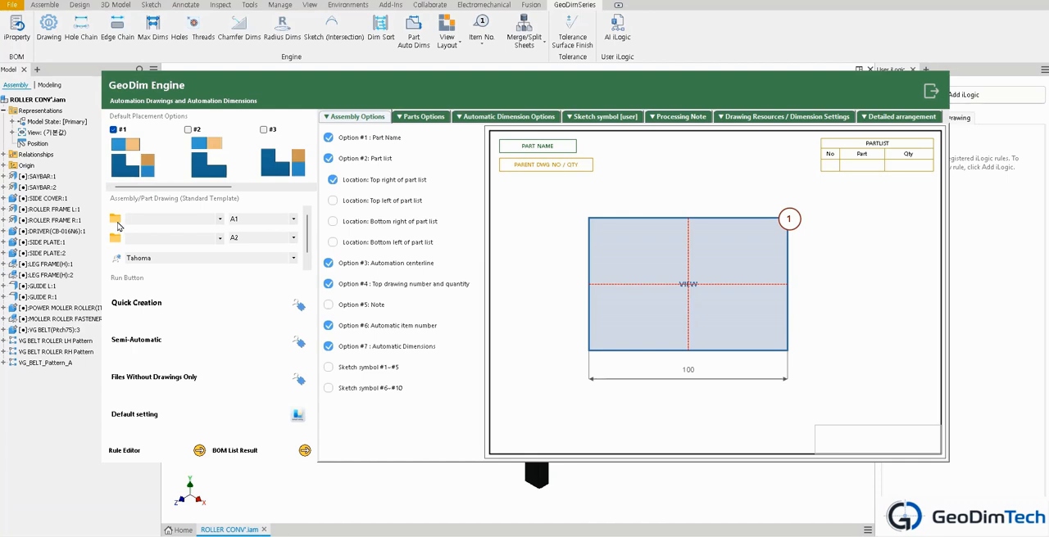
# Step: Set 2027_Standard.dwg as the standard template for both the assembly drawings and the part drawings
pyautogui.click(281, 102)
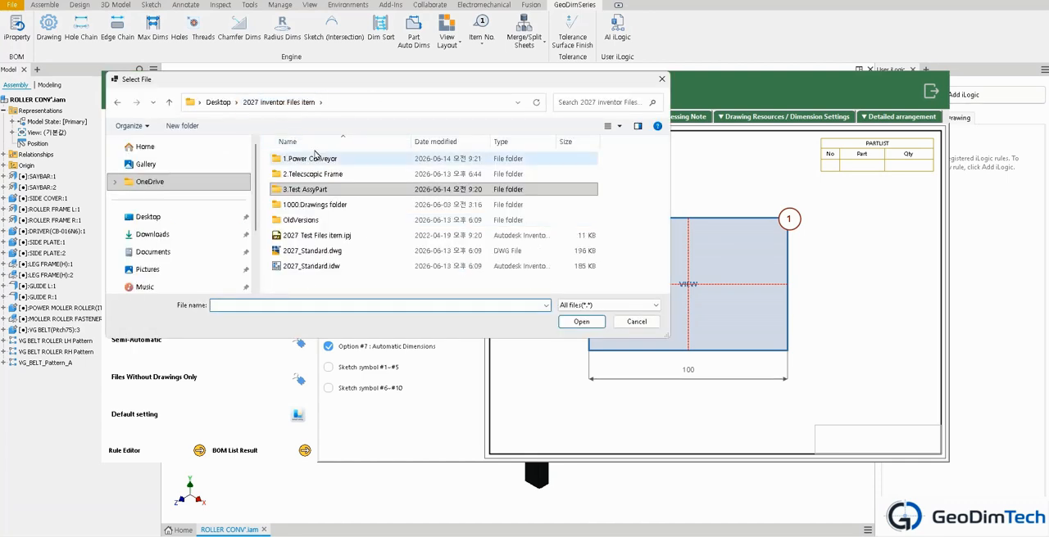
pyautogui.doubleClick(314, 251)
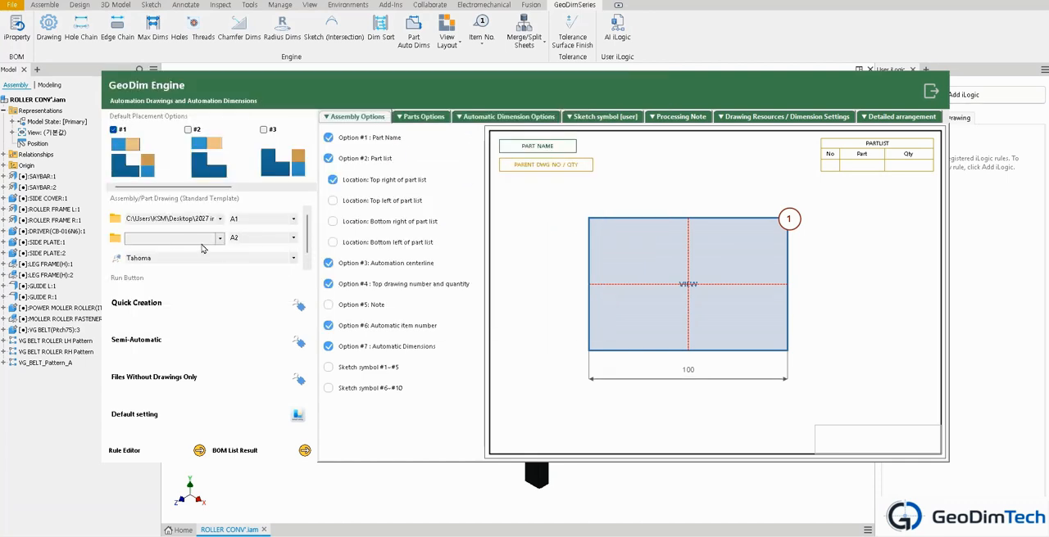
pyautogui.click(123, 241)
pyautogui.click(316, 252)
pyautogui.doubleClick(317, 252)
# Step: Change the drawing font to Segoe UI Light
pyautogui.click(234, 256)
pyautogui.scroll(10, 214, 407)
pyautogui.scroll(4, 214, 407)
pyautogui.scroll(7, 209, 395)
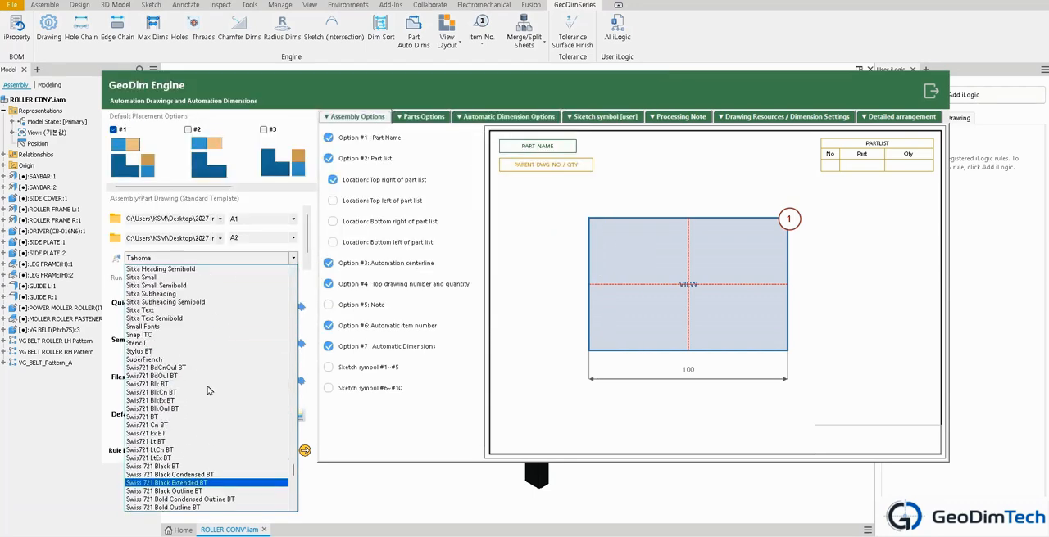
pyautogui.scroll(9, 205, 371)
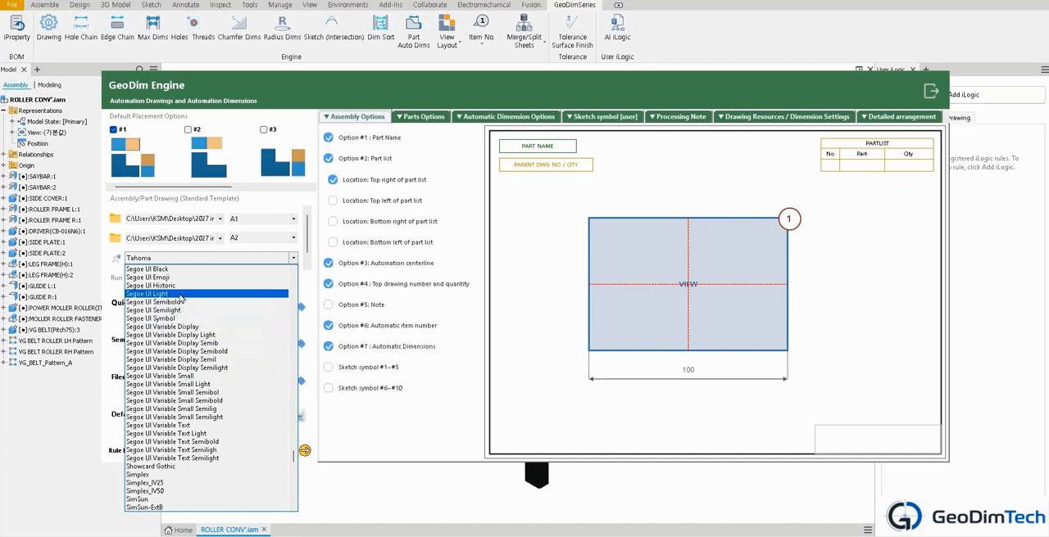
pyautogui.click(177, 294)
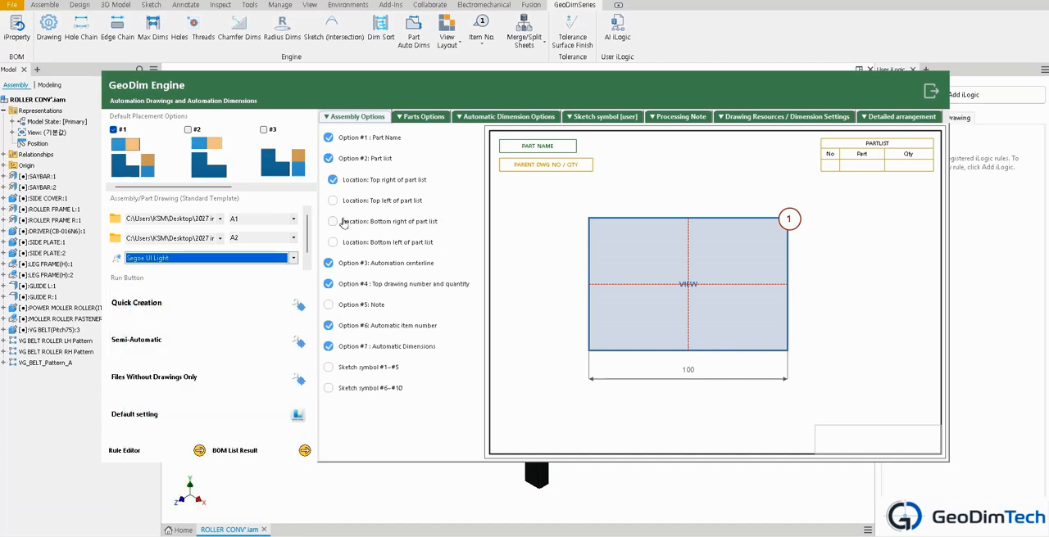
# Step: Add all assembly and part files from the 3.Test AssyPart folder to the BOM list
pyautogui.click(237, 452)
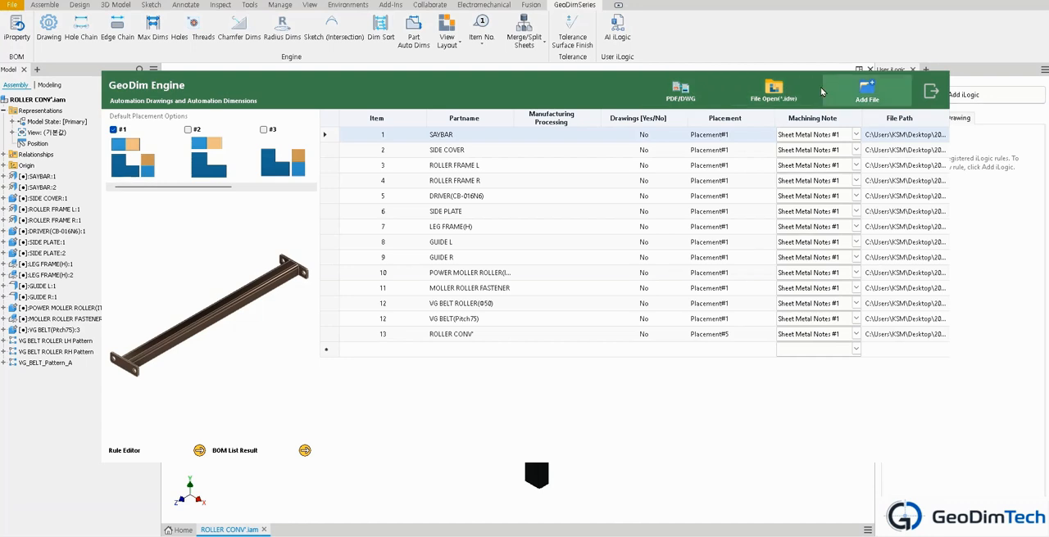
pyautogui.click(866, 95)
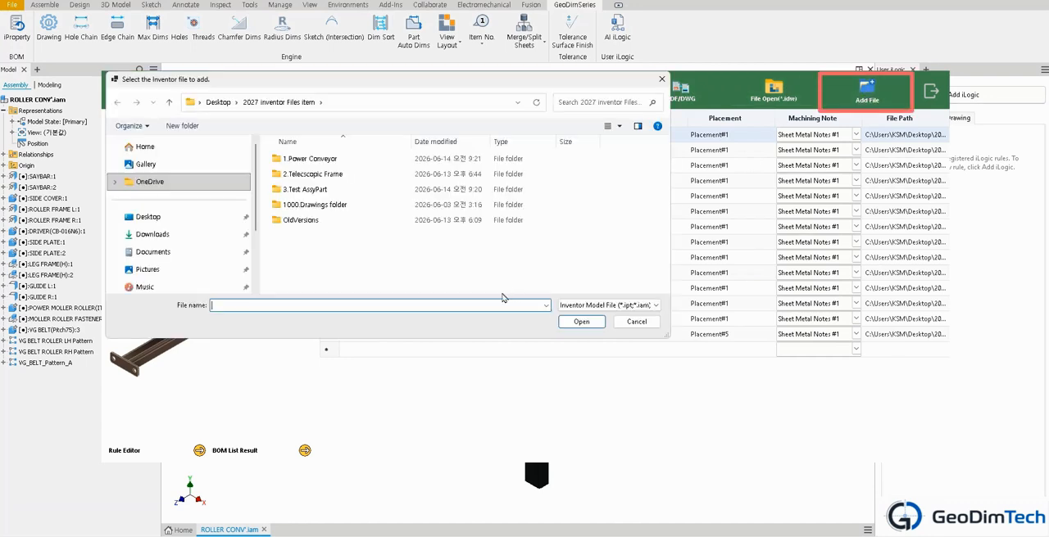
pyautogui.doubleClick(310, 191)
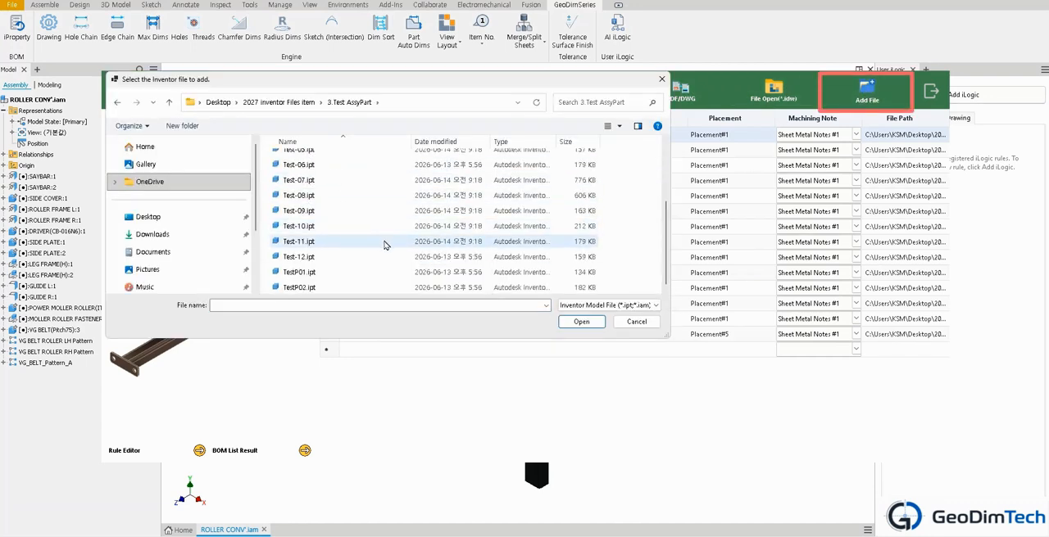
pyautogui.moveTo(623, 289); pyautogui.dragTo(378, 87)
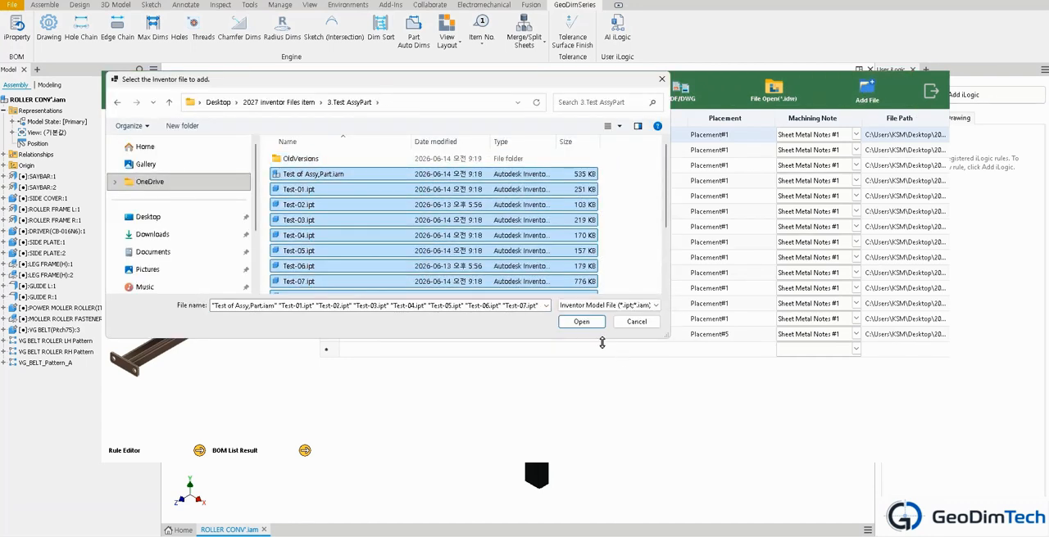
pyautogui.click(585, 322)
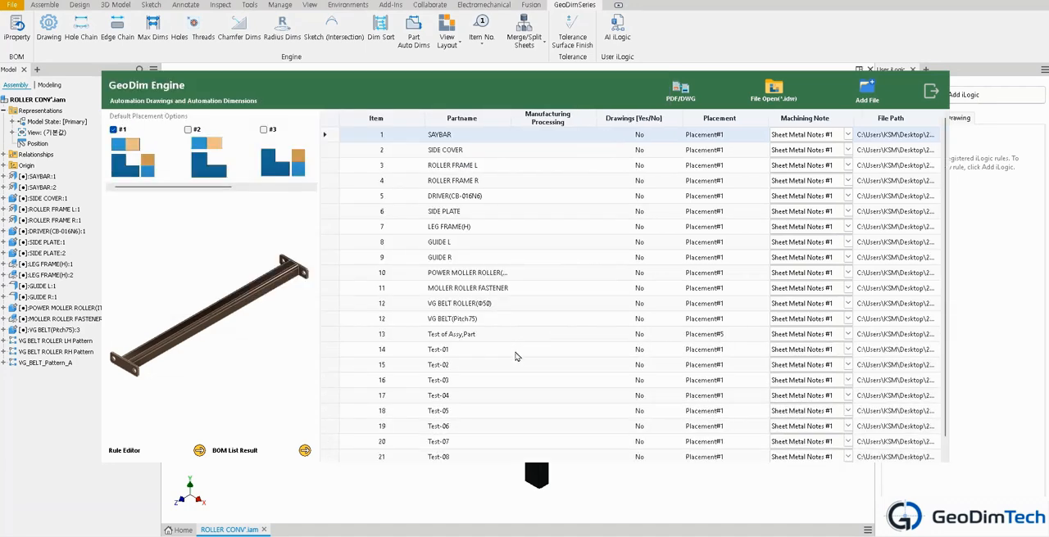
# Step: Add the model files from the 2.Telecscopic Frame folder to the BOM list and look through the extended list
pyautogui.click(867, 90)
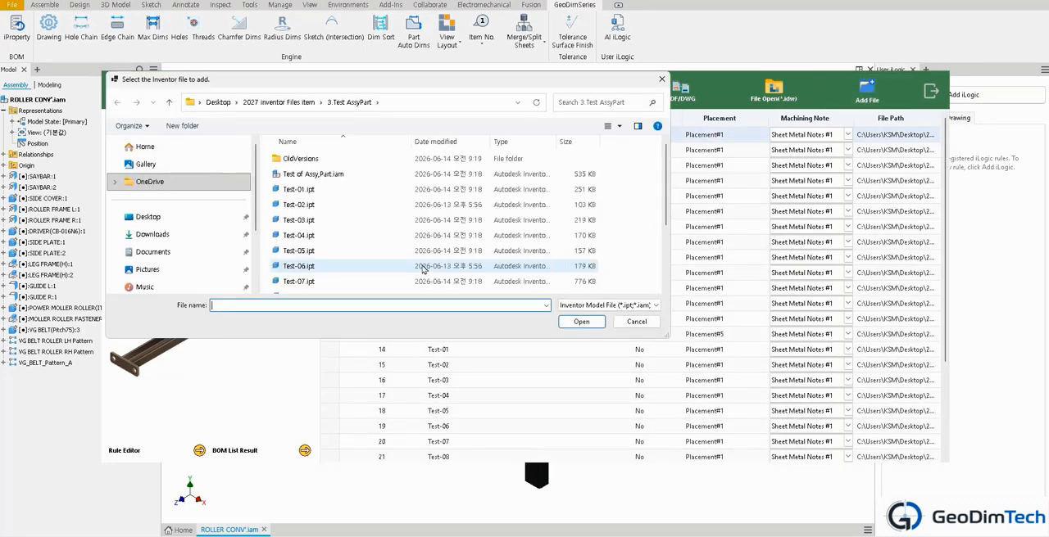
pyautogui.click(279, 101)
pyautogui.doubleClick(333, 177)
pyautogui.scroll(-10, 471, 250)
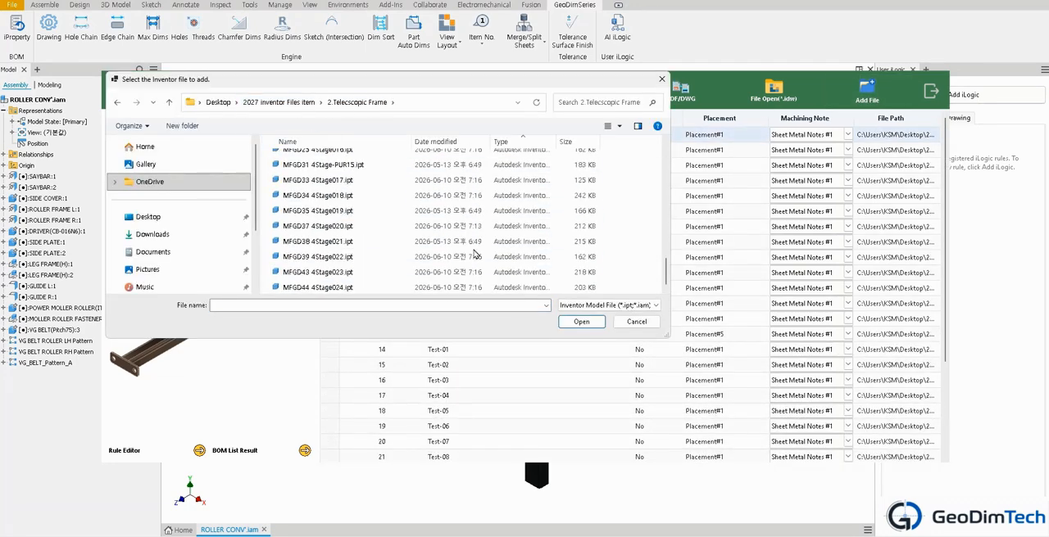
pyautogui.moveTo(642, 285); pyautogui.dragTo(302, 204)
pyautogui.click(578, 322)
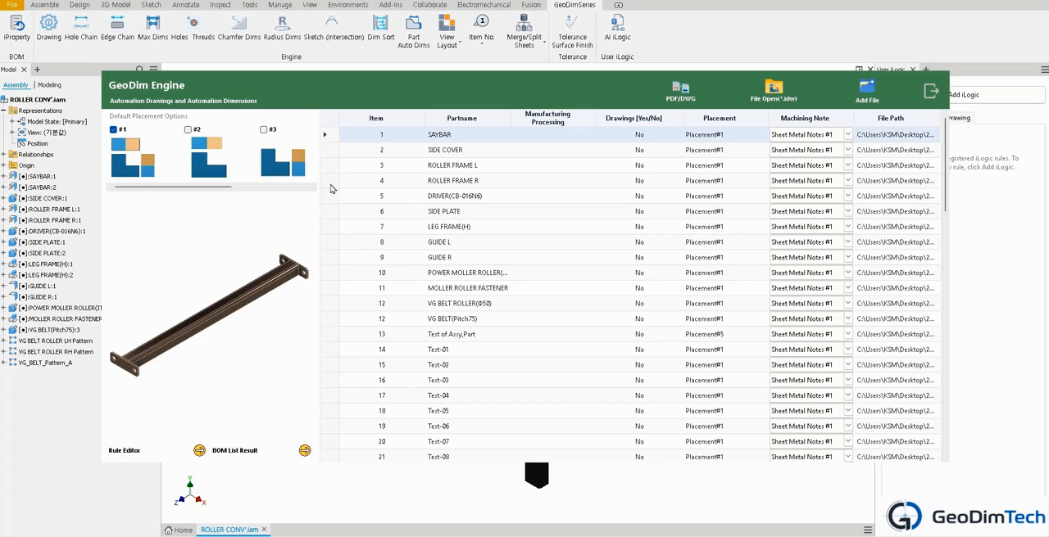
pyautogui.scroll(-18, 659, 299)
pyautogui.scroll(18, 655, 308)
# Step: Turn off Option #7, Automatic Dimensions, in the rule editor's assembly options
pyautogui.click(139, 453)
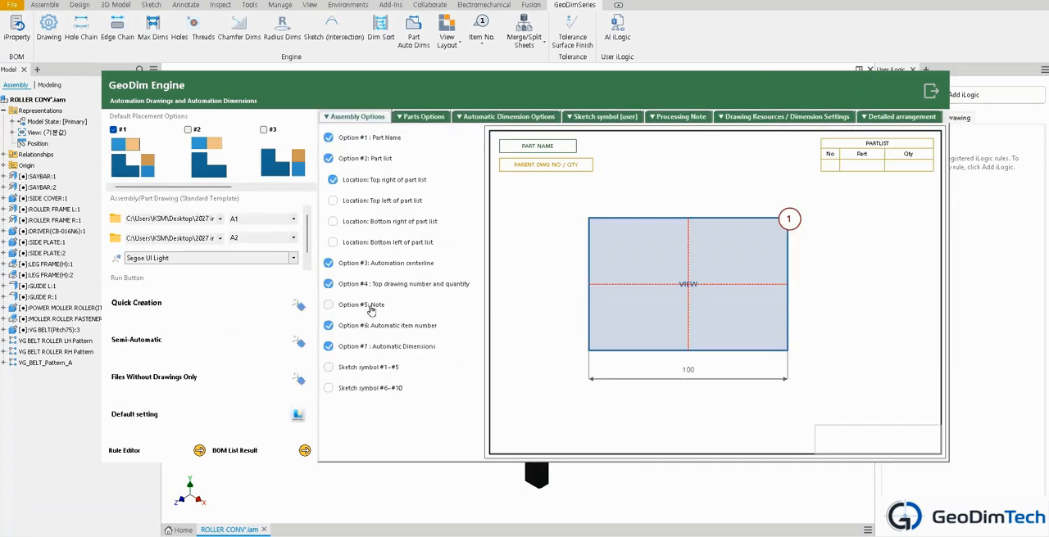
pyautogui.click(329, 347)
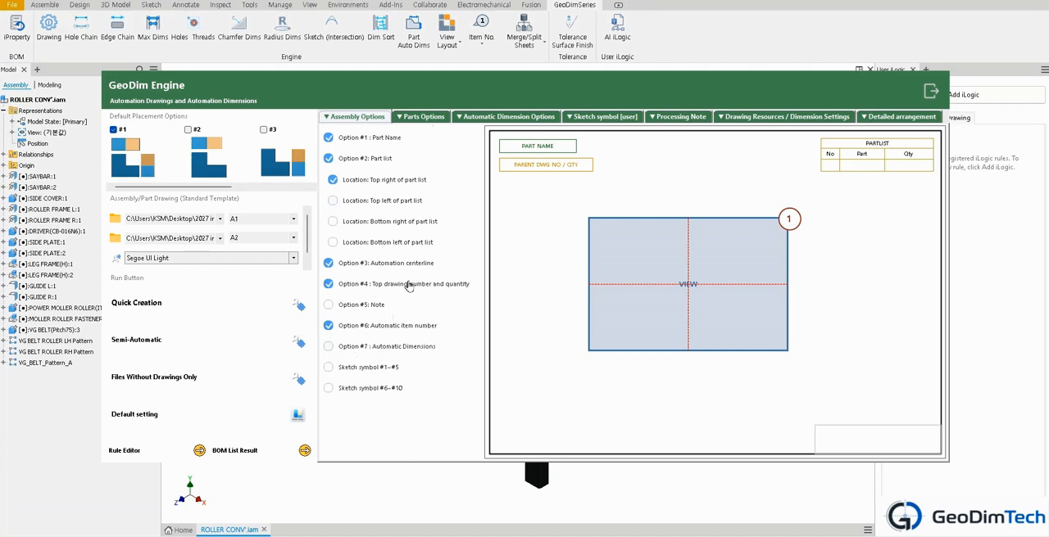
# Step: Review the parts, automatic dimension, sketch symbol, processing note, drawing resource and detailed arrangement settings, plus the full BOM list
pyautogui.click(423, 118)
pyautogui.click(490, 118)
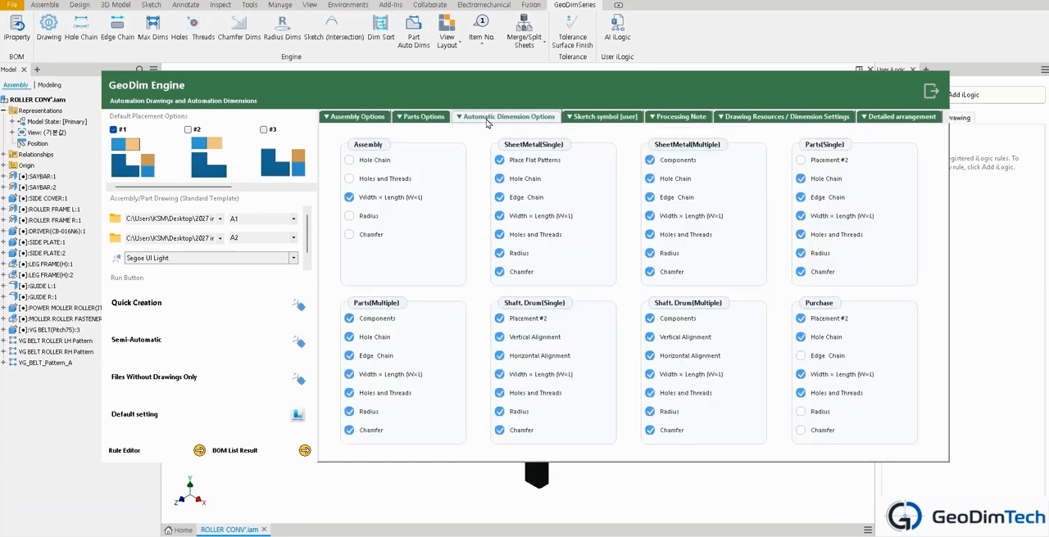
pyautogui.click(602, 117)
pyautogui.click(682, 117)
pyautogui.click(787, 117)
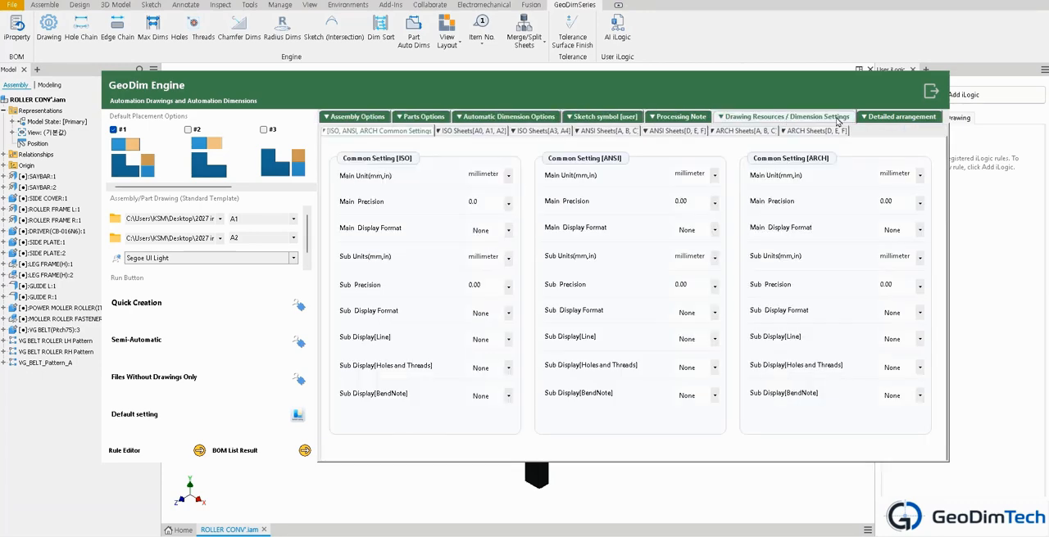
pyautogui.click(900, 117)
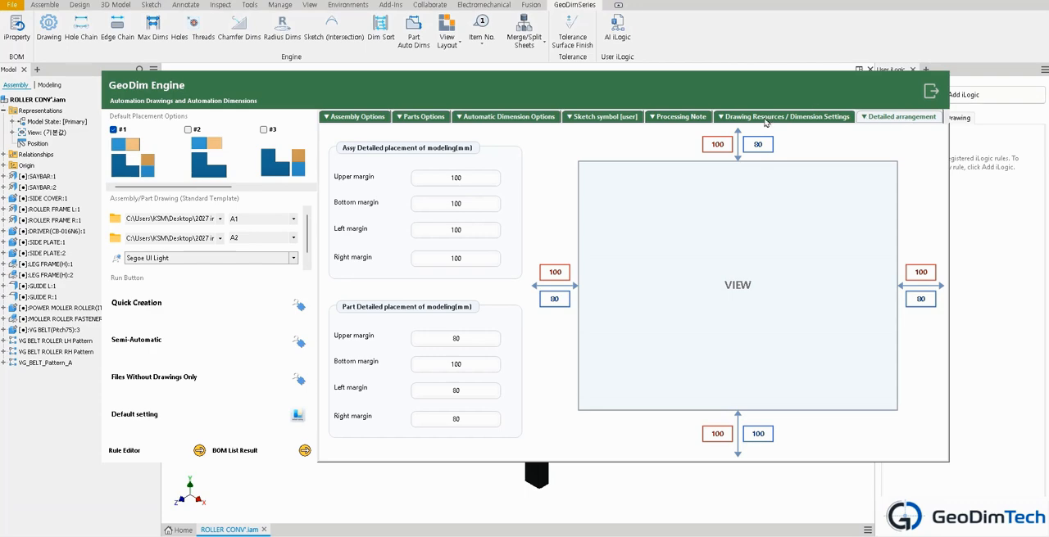
pyautogui.click(743, 120)
pyautogui.click(353, 118)
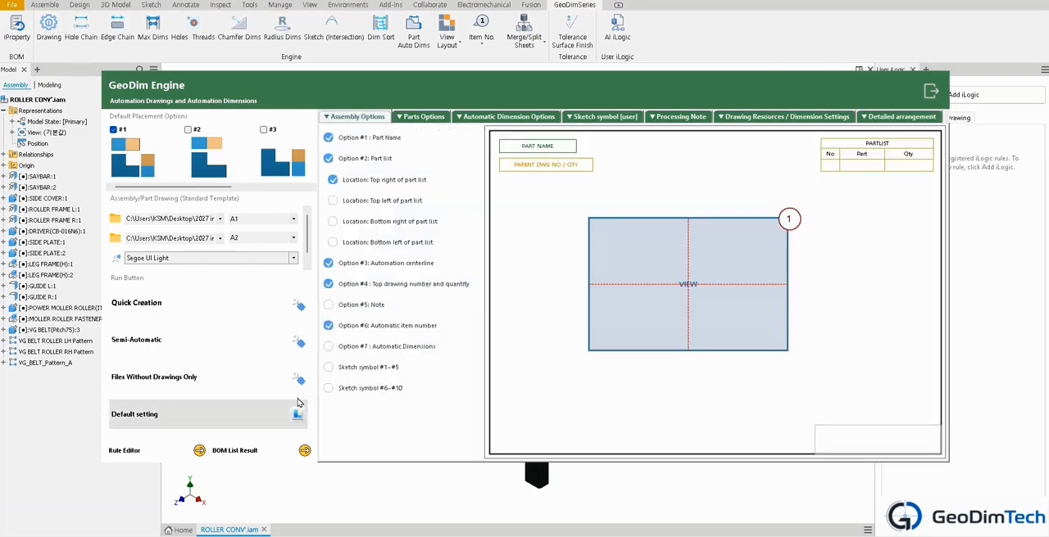
pyautogui.click(246, 456)
pyautogui.scroll(-10, 505, 278)
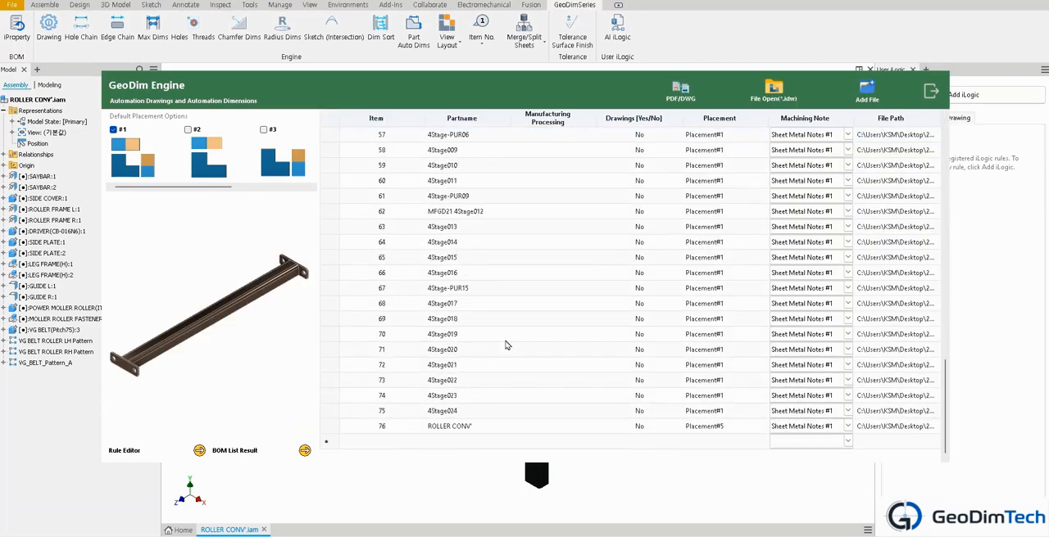
pyautogui.scroll(10, 505, 344)
pyautogui.click(136, 453)
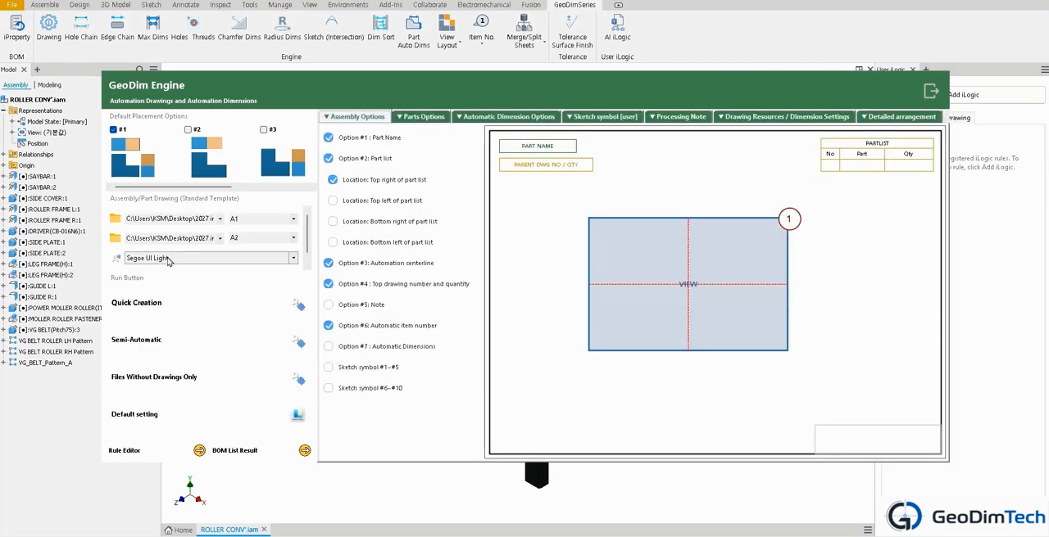
# Step: Run drawing creation only for files without drawings, saving each item as a separate file, and confirm the existing-drawing check
pyautogui.click(170, 309)
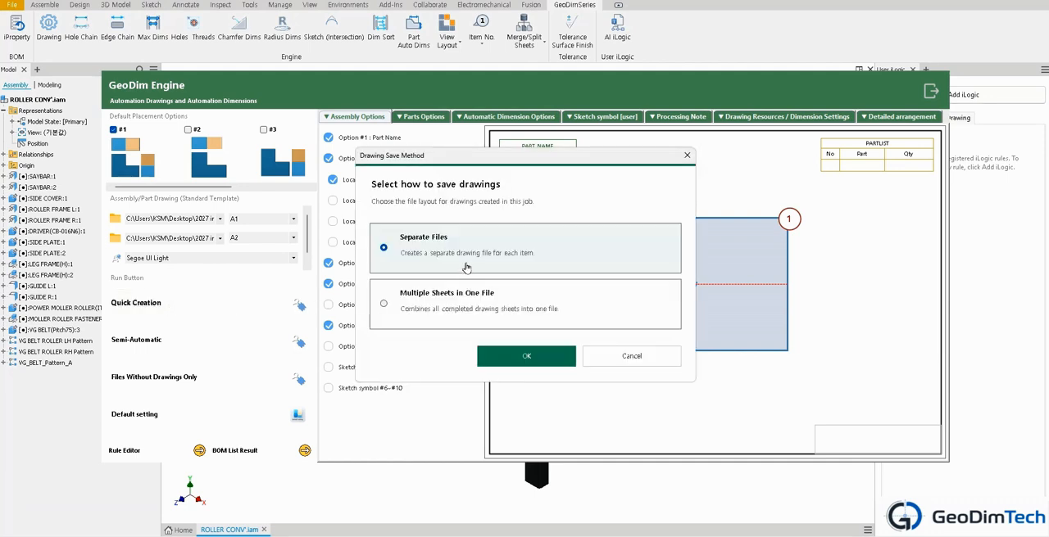
pyautogui.click(630, 355)
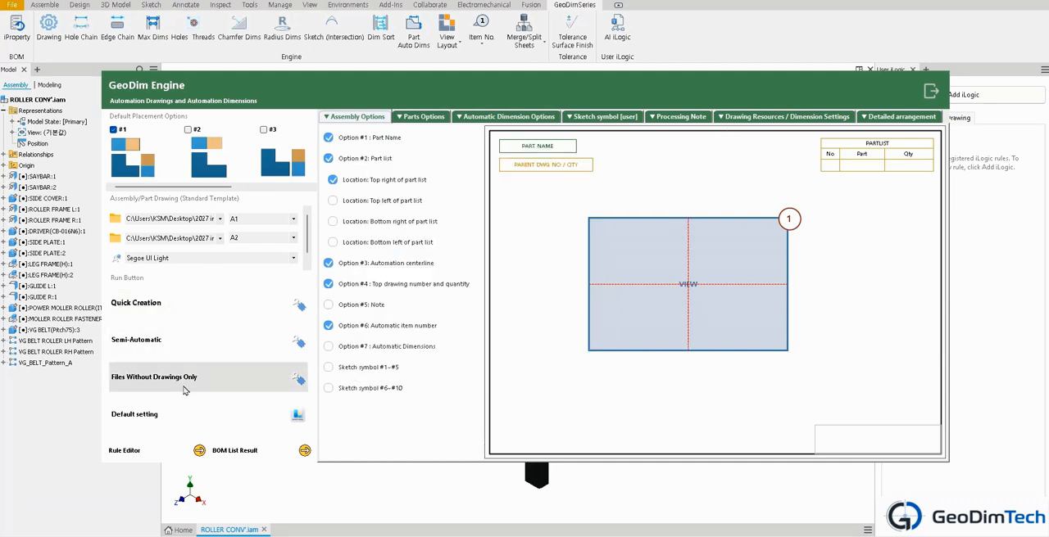
pyautogui.click(209, 383)
pyautogui.click(434, 302)
pyautogui.click(430, 254)
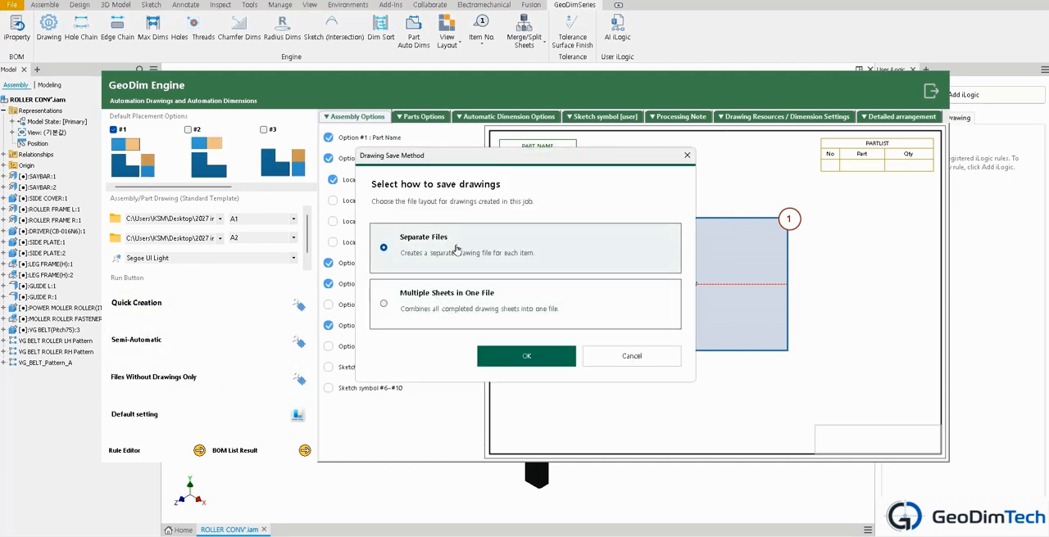
pyautogui.click(536, 358)
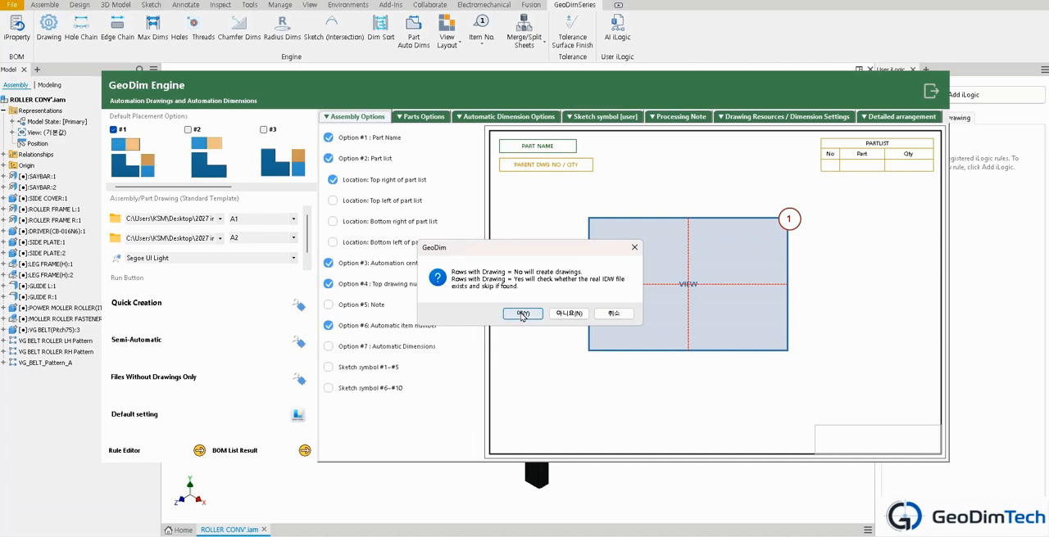
pyautogui.click(522, 313)
# Step: Choose 1000.Drawings folder inside 2027 inventor Files item as the drawing save location
pyautogui.click(647, 68)
pyautogui.click(682, 170)
pyautogui.doubleClick(688, 172)
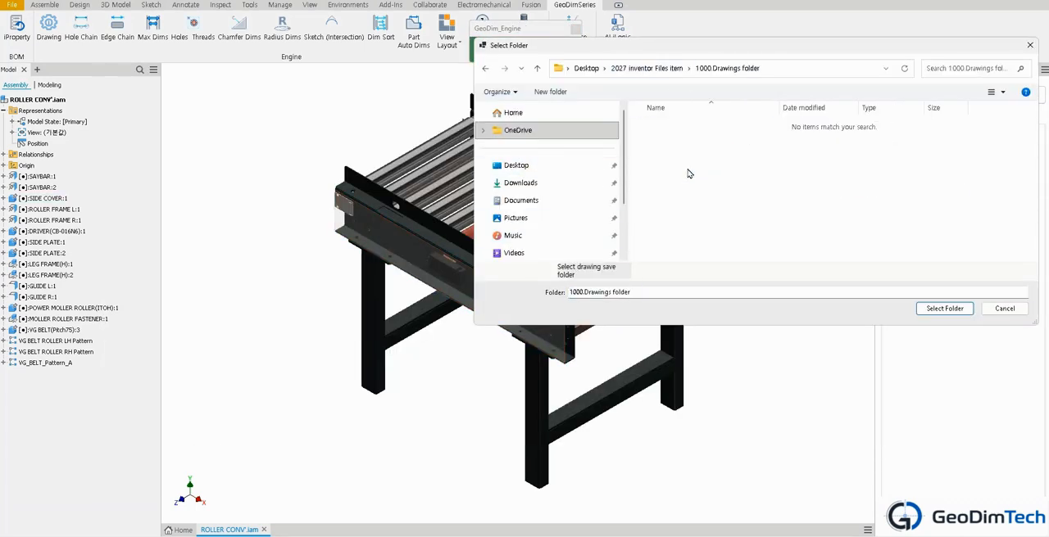
pyautogui.click(922, 314)
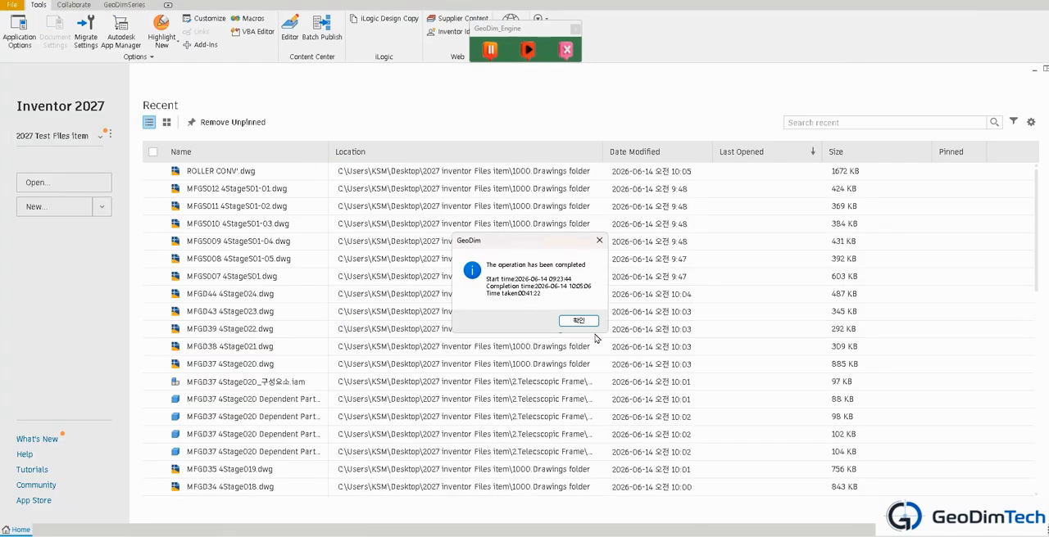
# Step: Acknowledge the end of the drawing run, review the BOM list result and close the GeoDim Engine
pyautogui.click(579, 322)
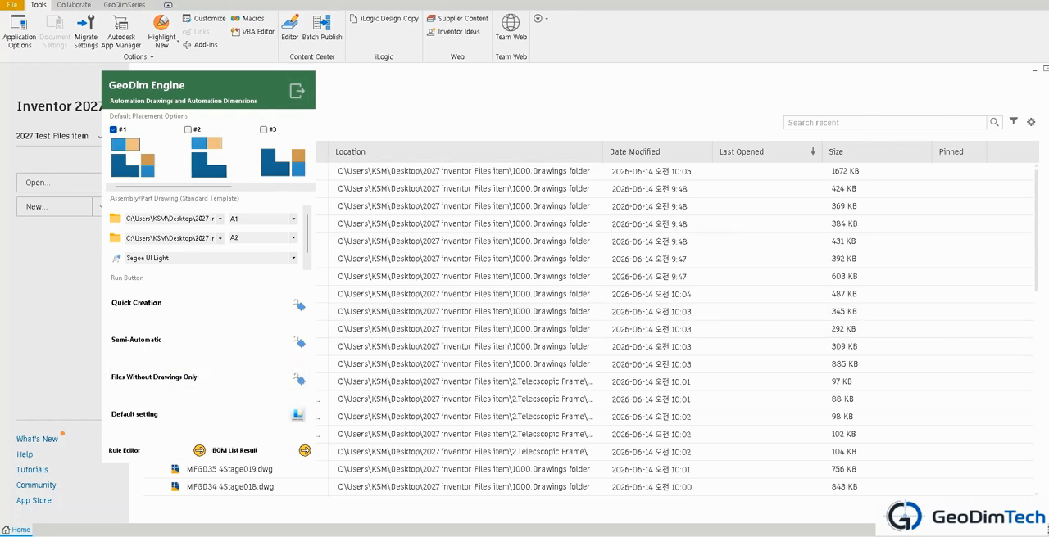
pyautogui.click(205, 452)
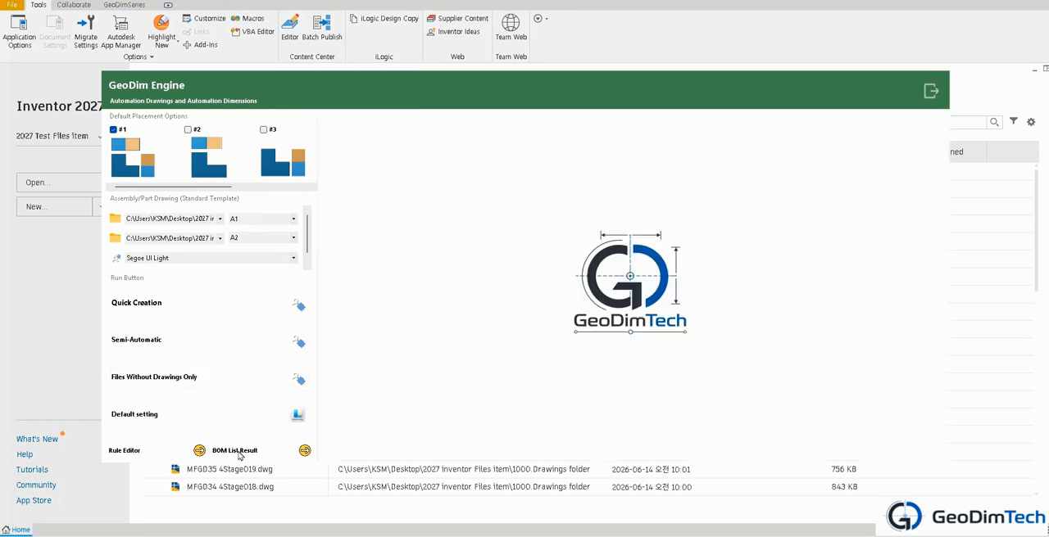
pyautogui.scroll(-13, 589, 238)
pyautogui.scroll(13, 584, 290)
pyautogui.click(930, 92)
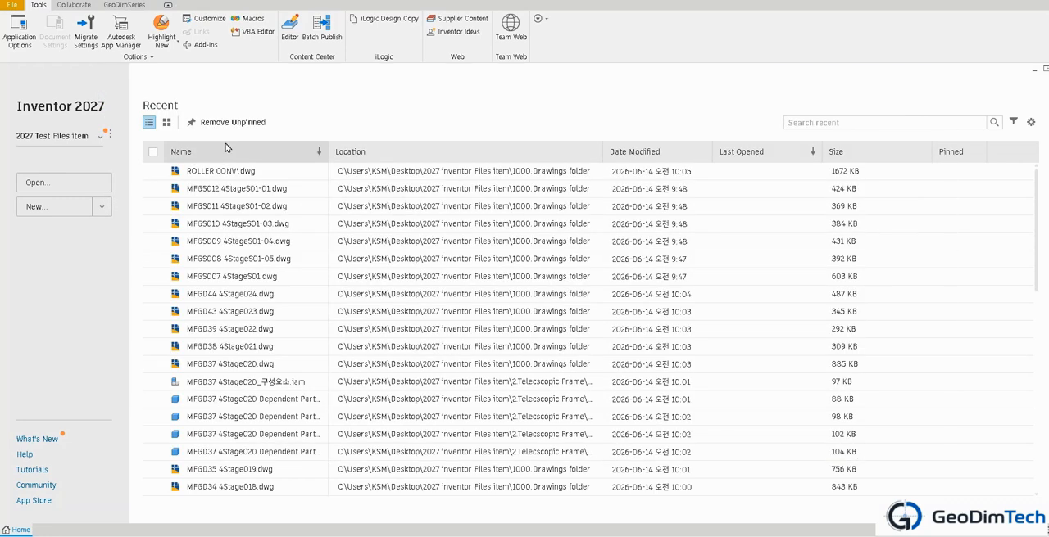